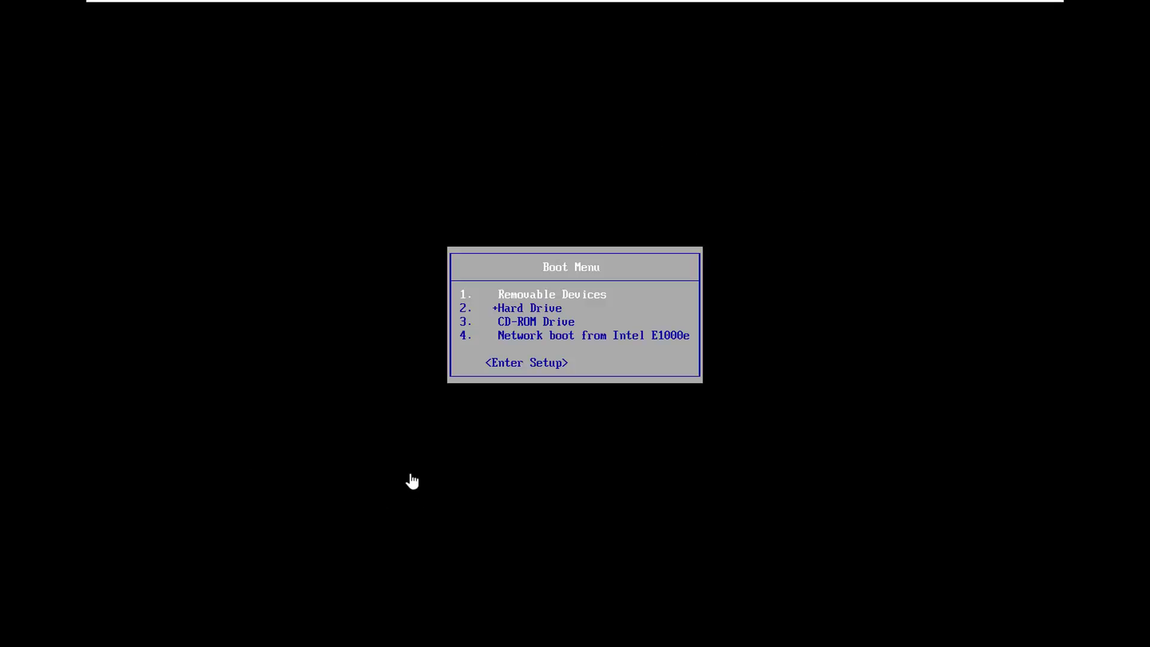
Boot from the CD-ROM drive and start the Windows installation with English (United States) language and format and the US keyboard
key("Down")
key("Down")
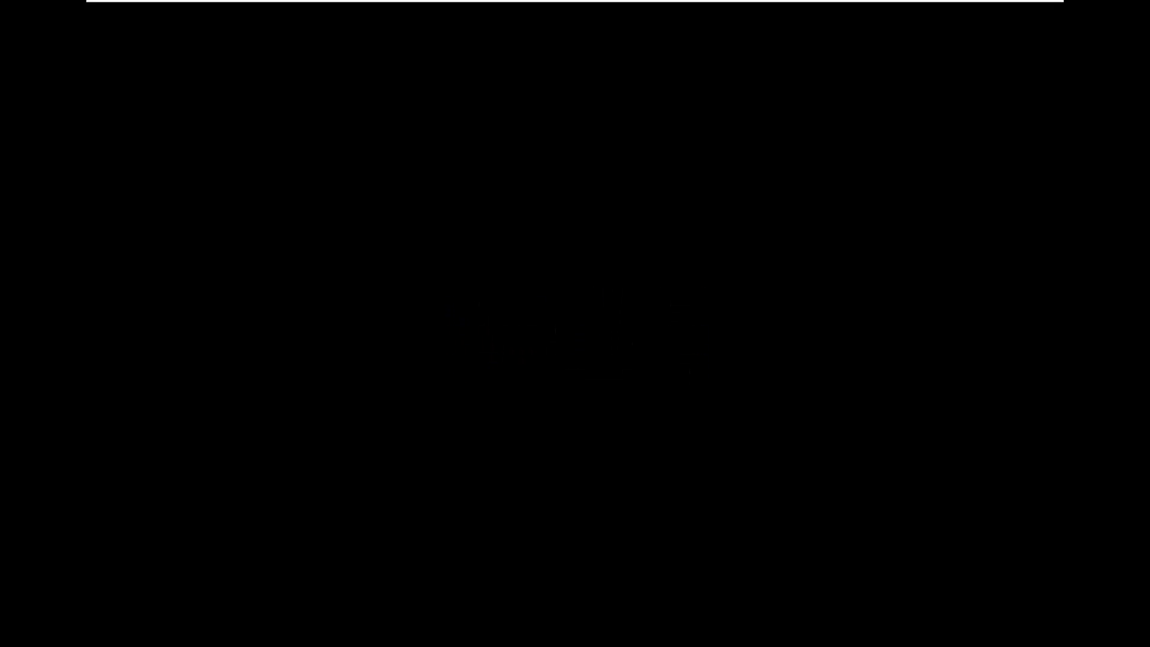
key("Return")
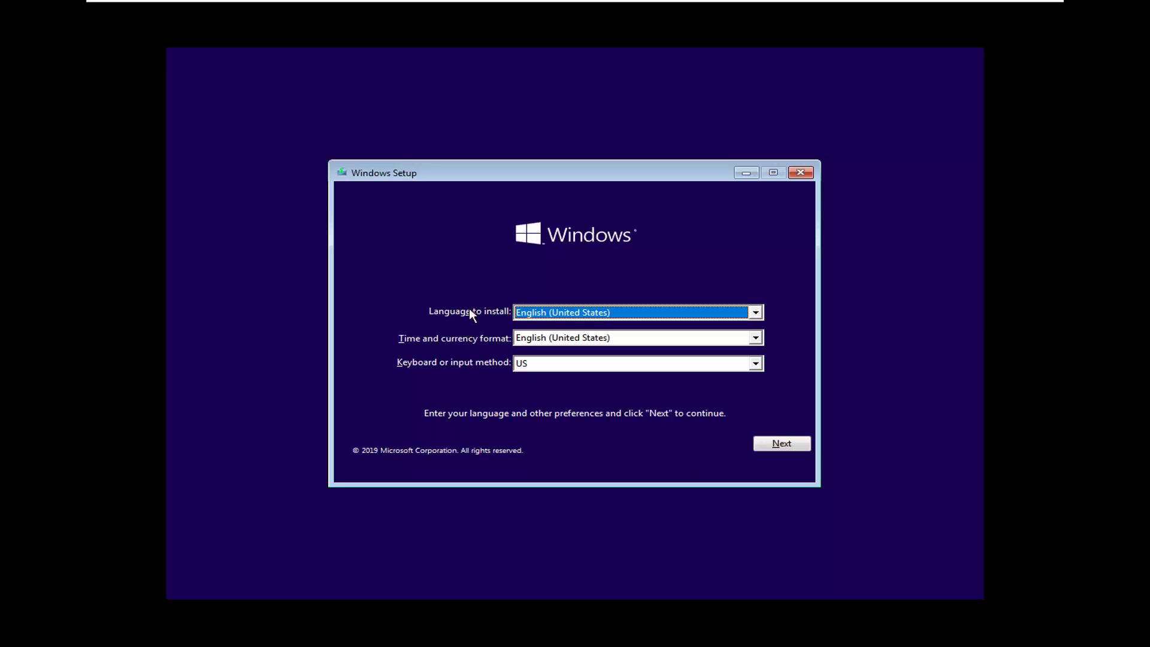
left_click(760, 442)
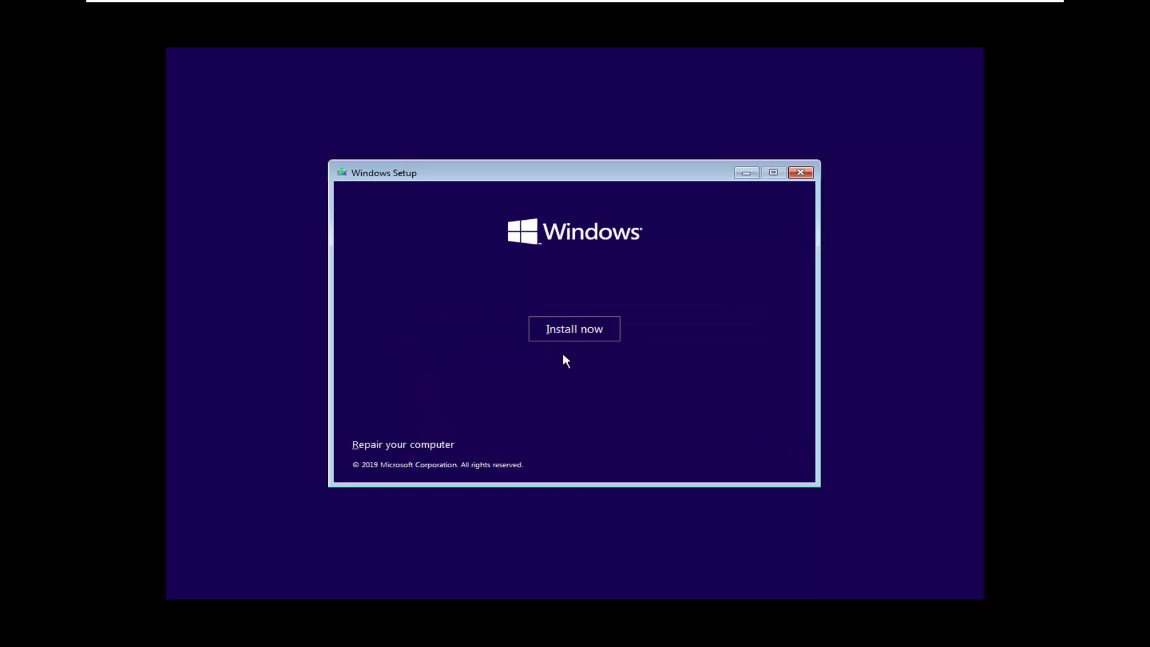
left_click(552, 327)
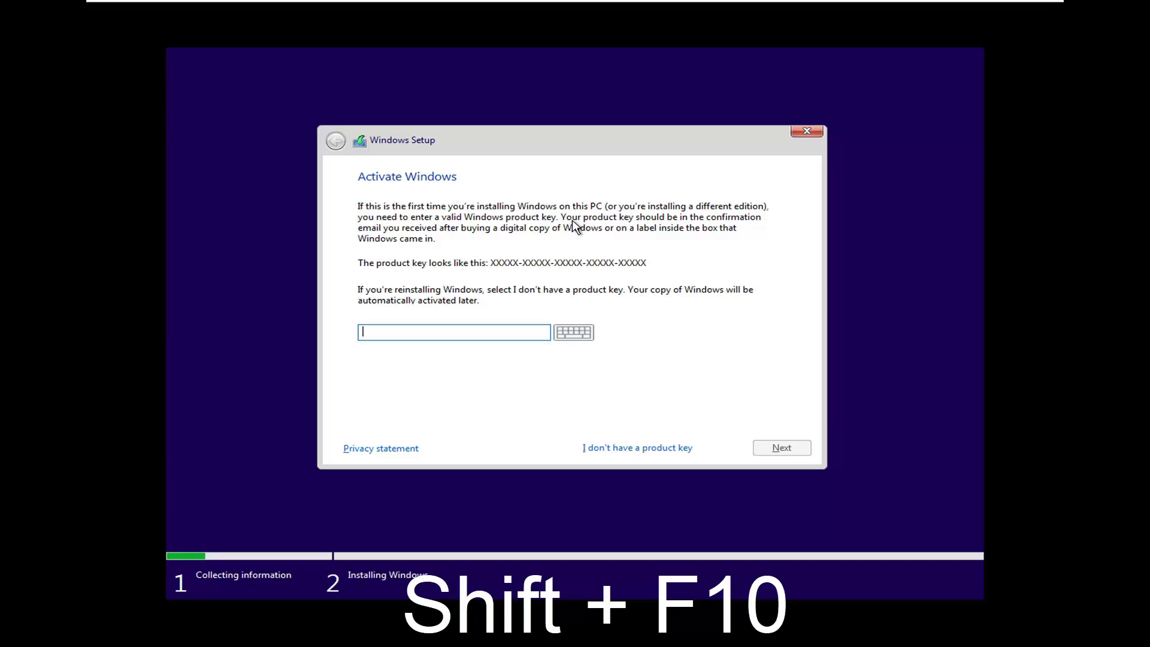
Open a command prompt over the setup and list the computer's disks with diskpart's "list disk" command
key("shift+F10")
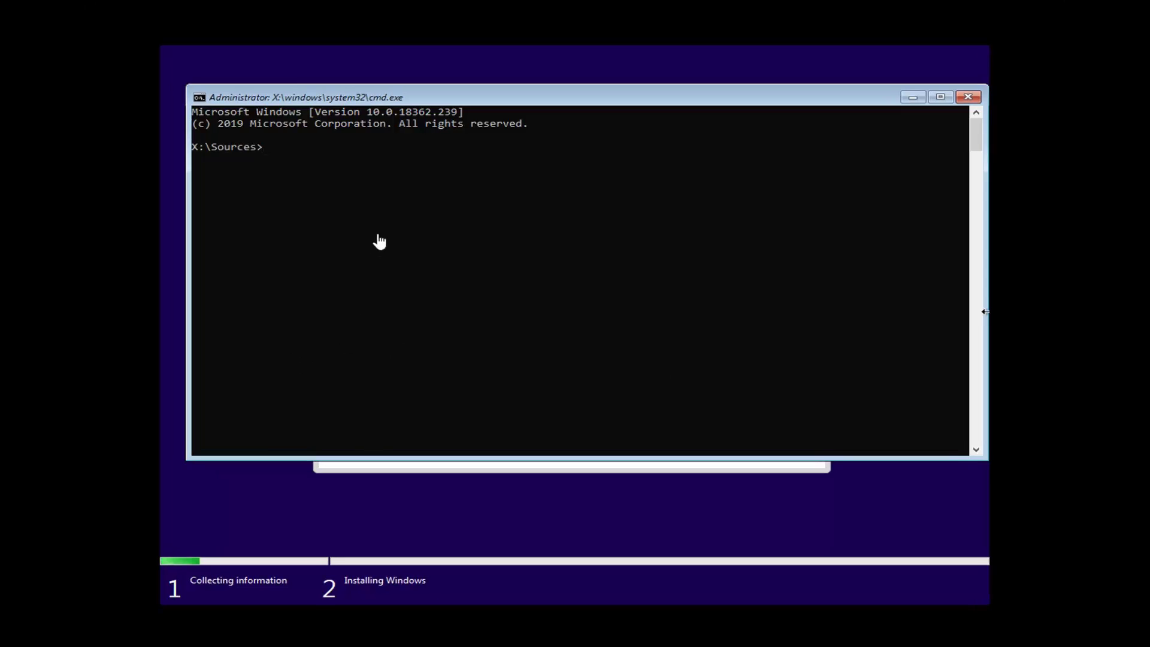
type("disk")
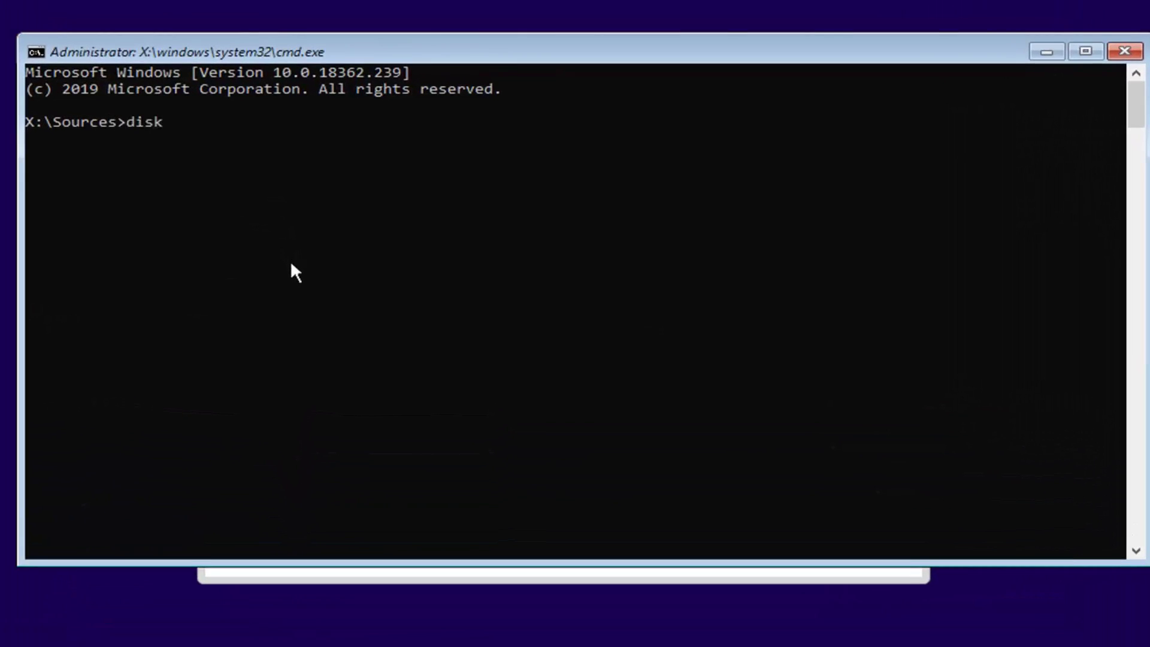
type("part")
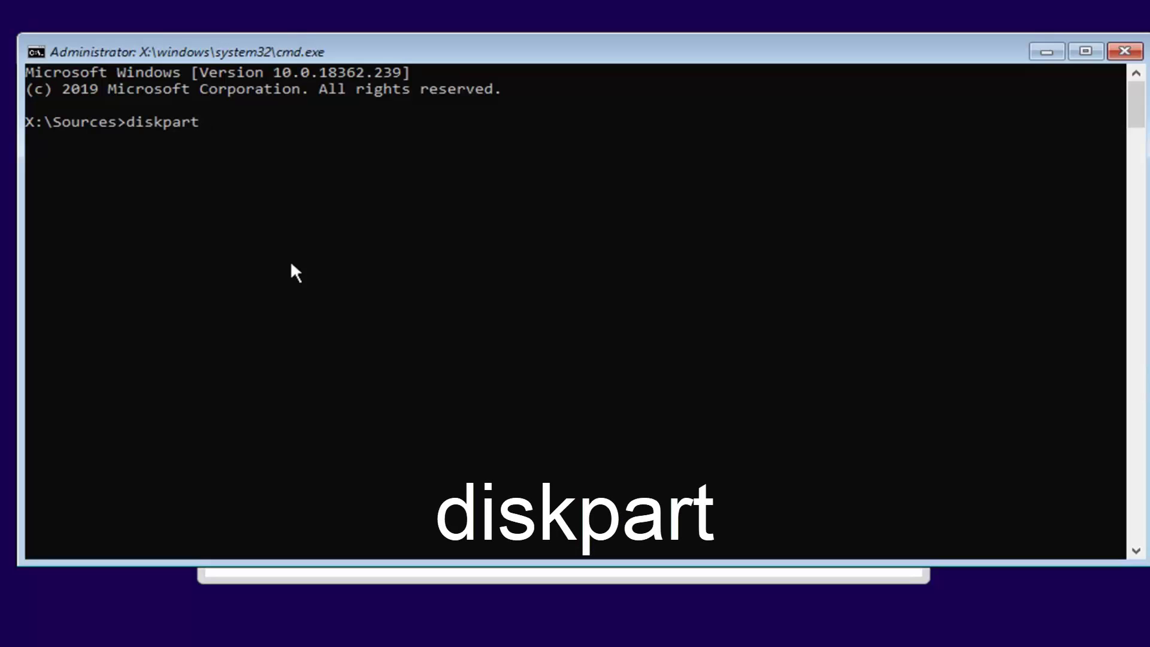
key("Return")
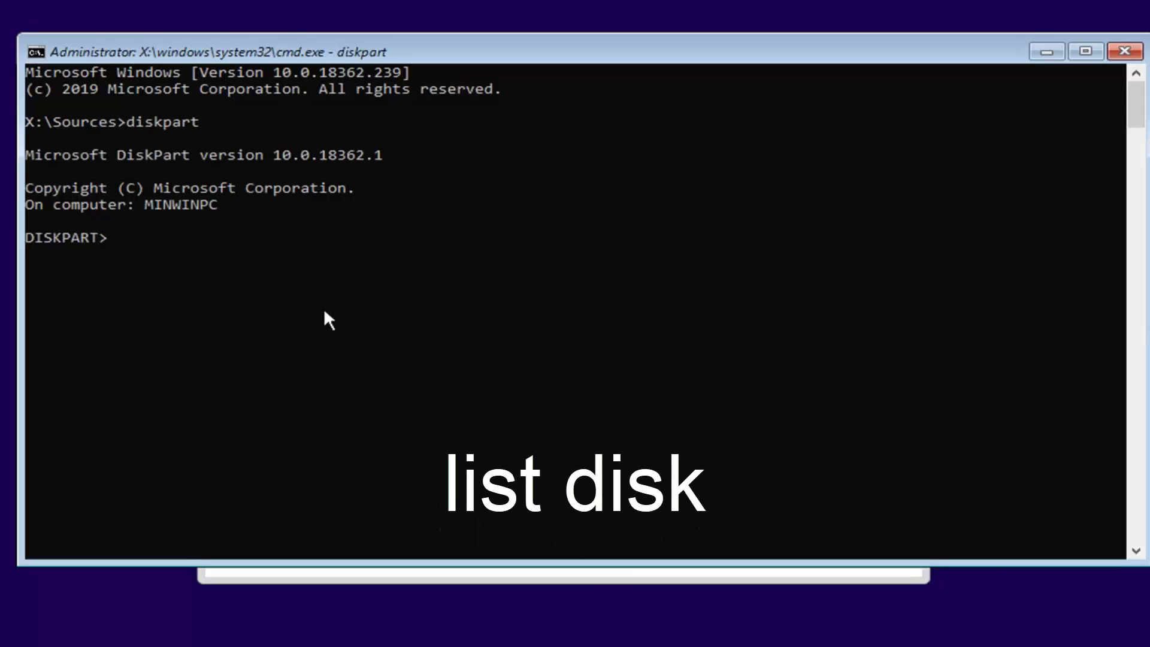
type("list disk")
key("Return")
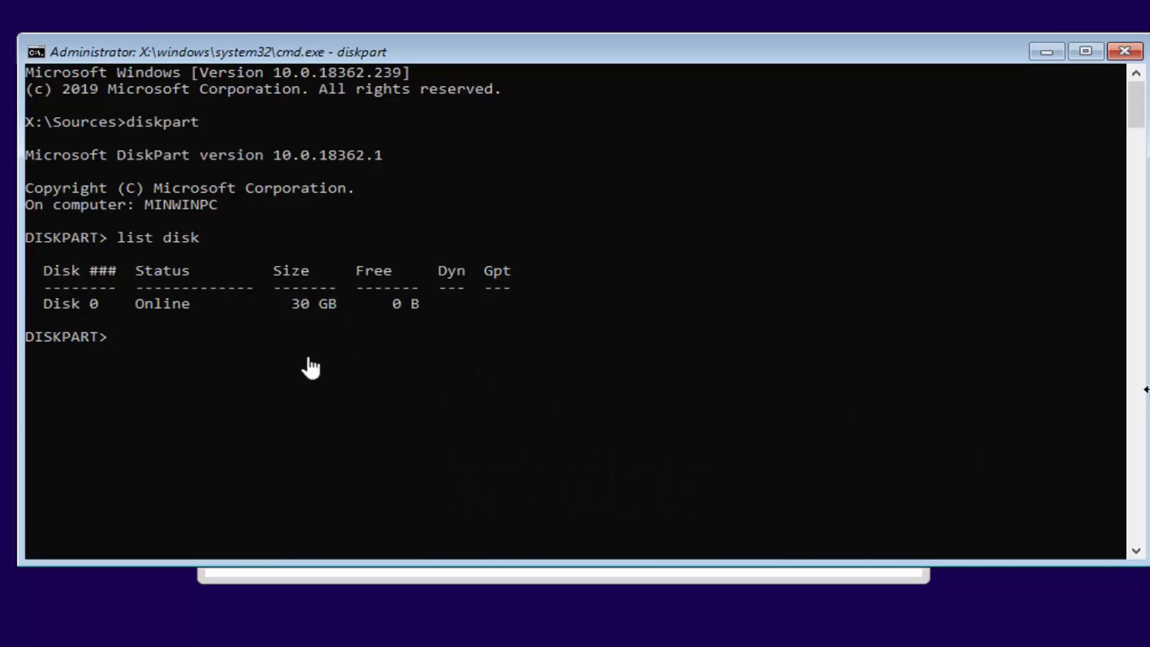
Select disk 0 in diskpart and wipe it with the clean command
type("sele")
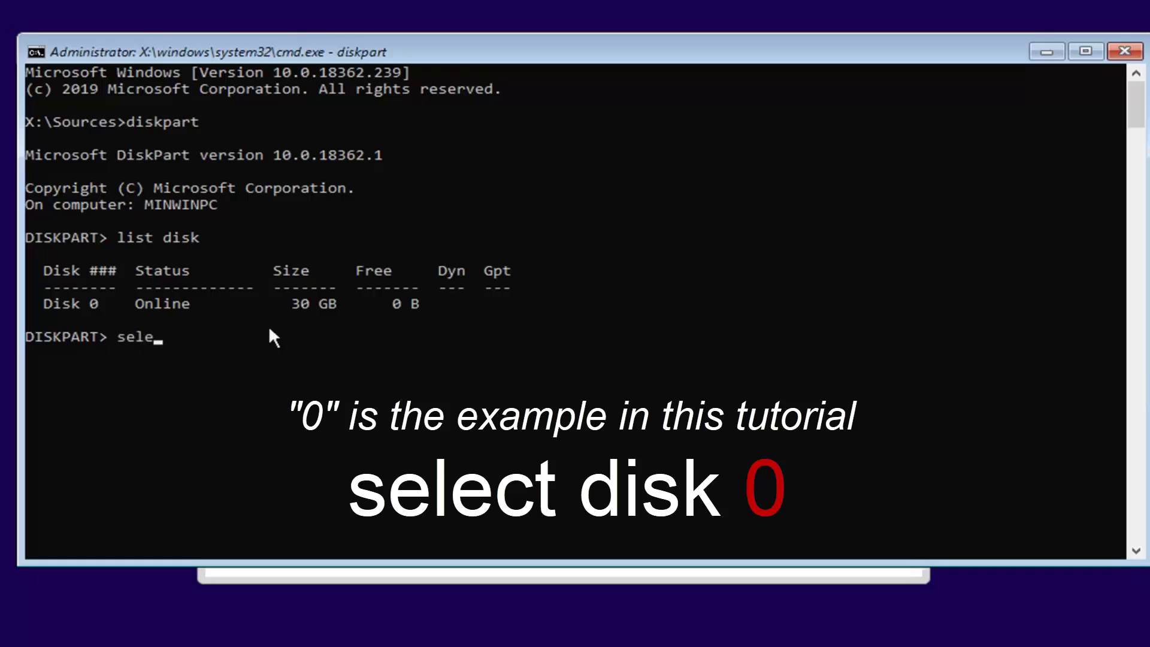
type("ct disk 0")
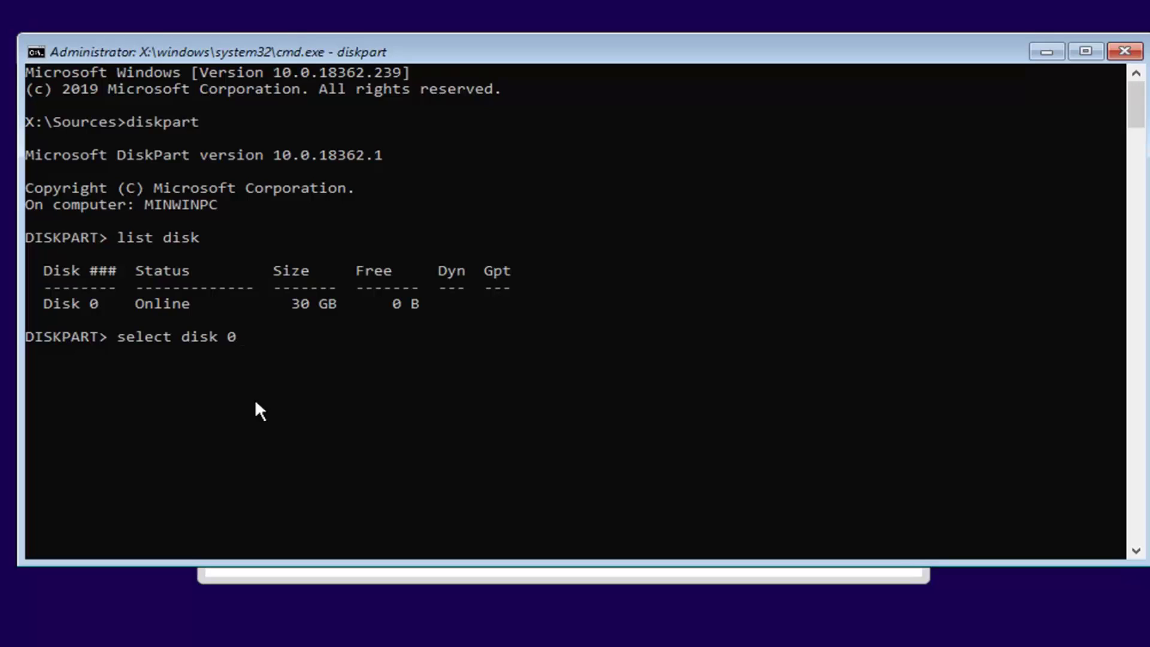
key("Return")
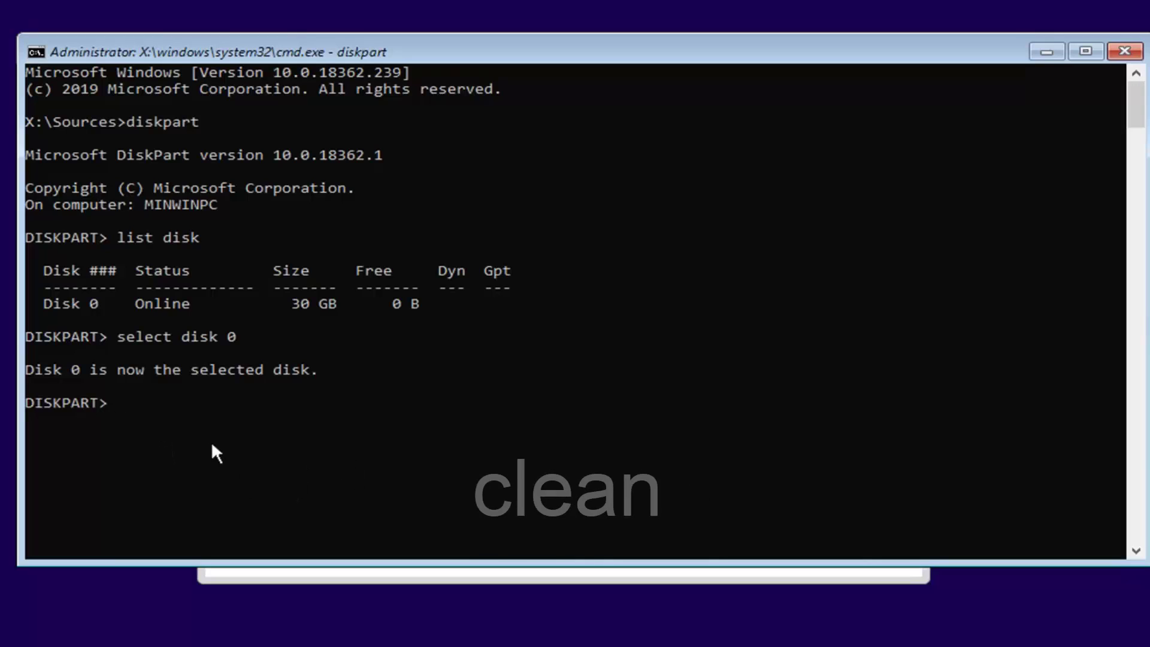
type("clea")
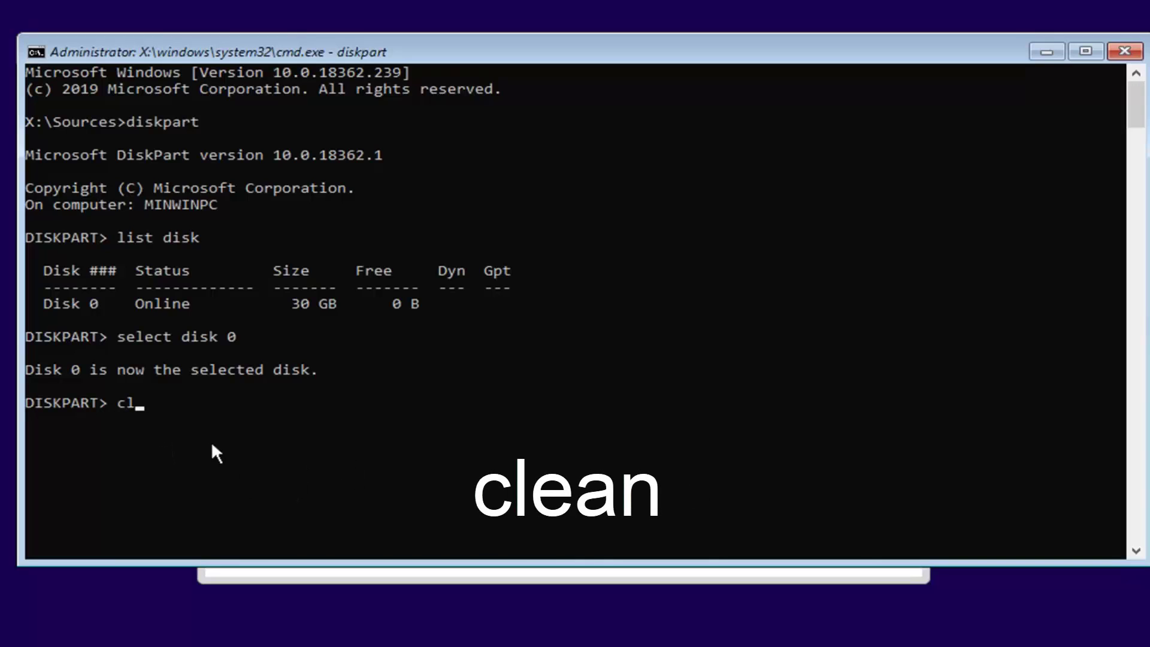
type("n")
key("Return")
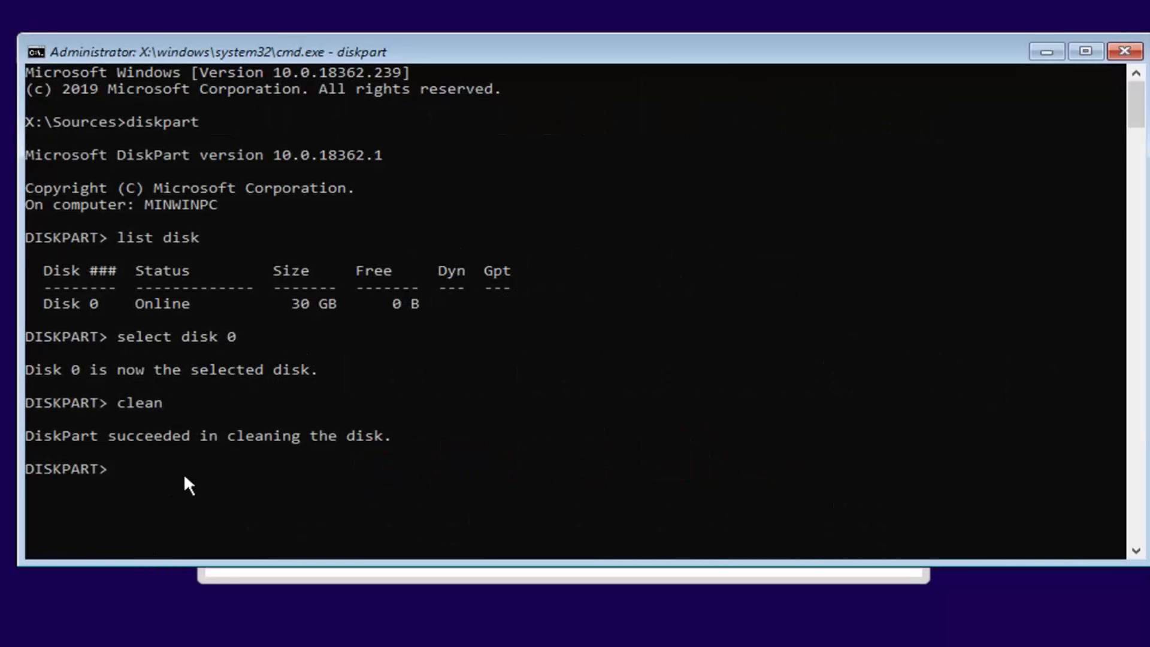
Exit diskpart and close the command prompt to return to Windows Setup
type("exit")
key("Return")
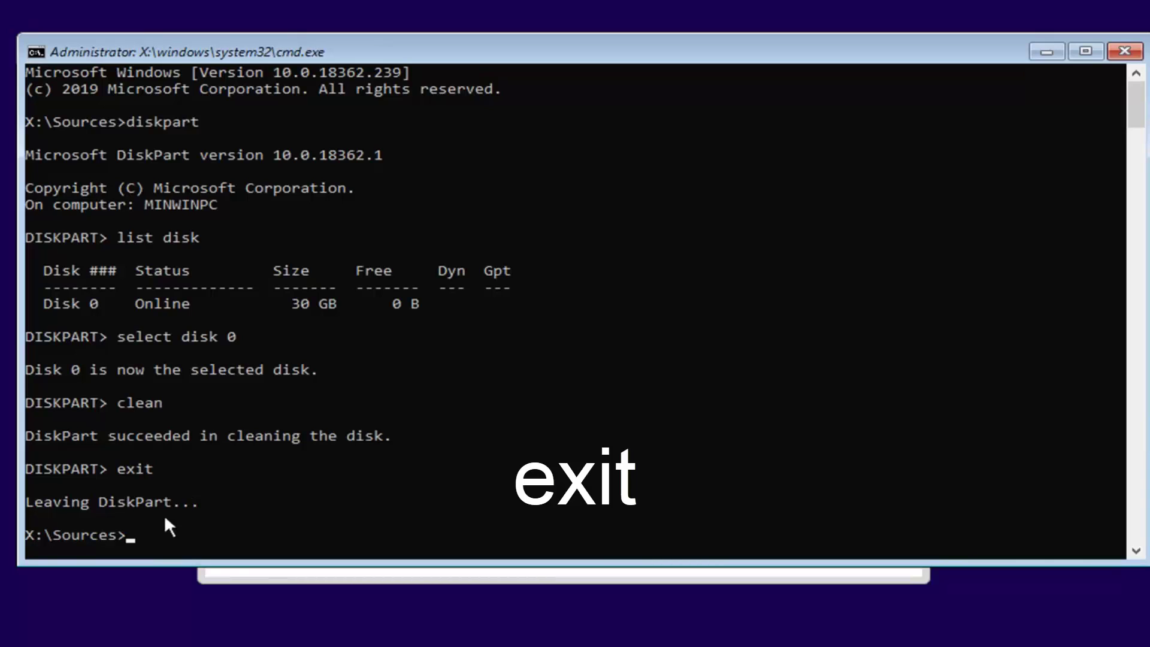
type("exit")
key("Return")
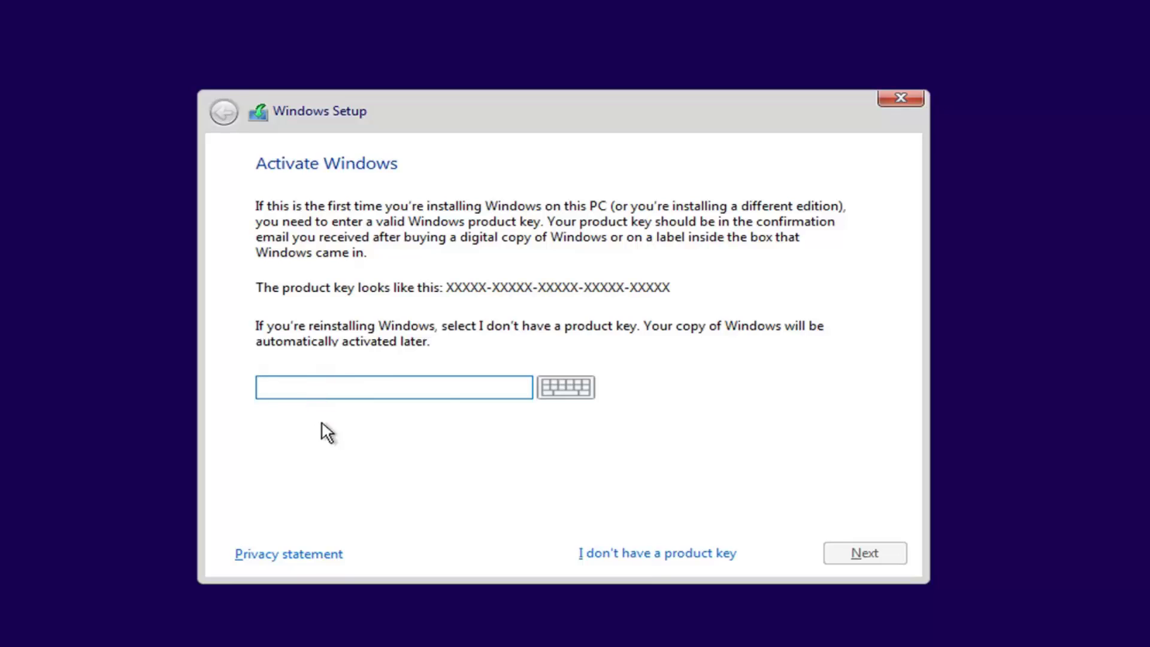
Skip the product key entry and choose Windows 10 Pro x86 as the operating system to install
left_click(617, 552)
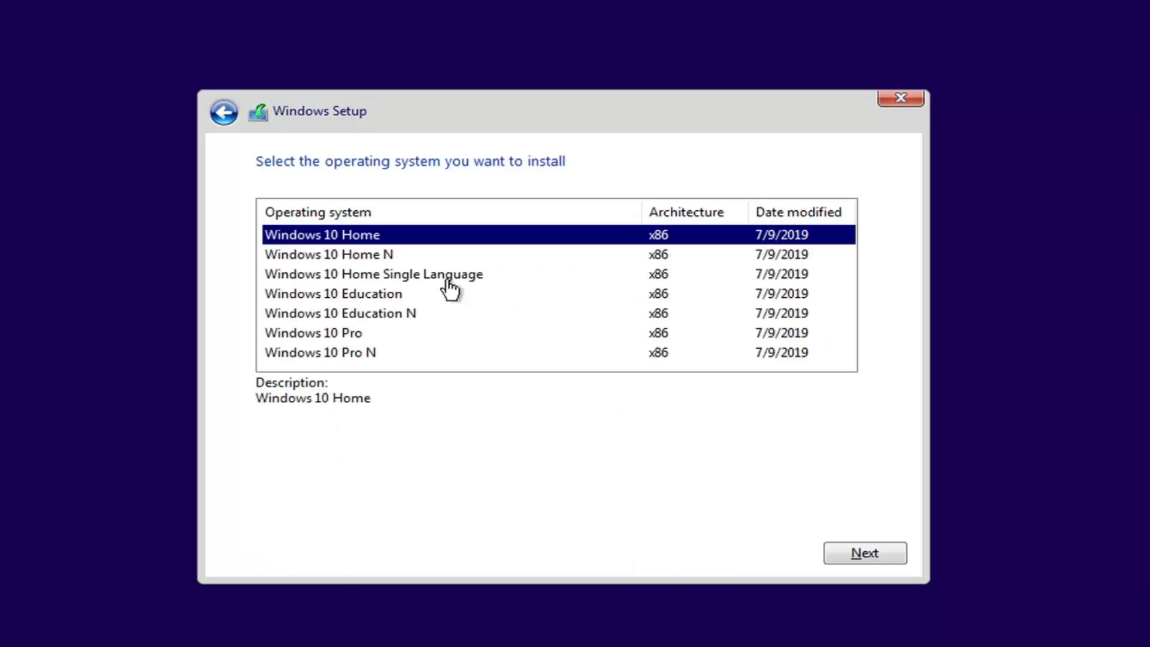
left_click(320, 333)
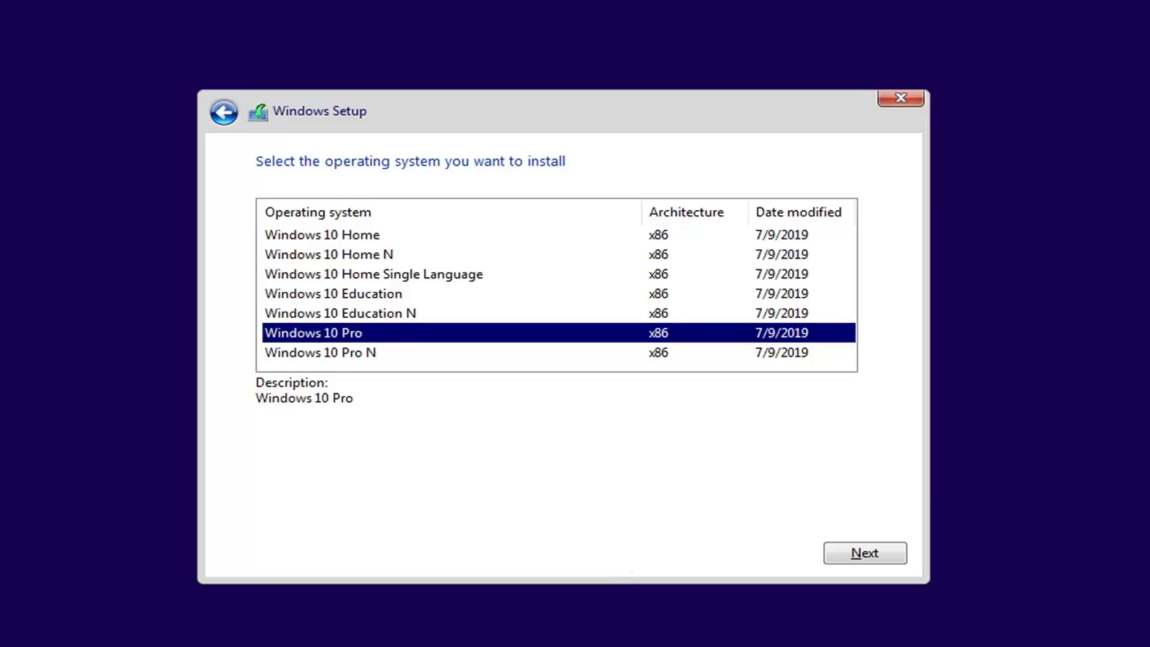
left_click(851, 552)
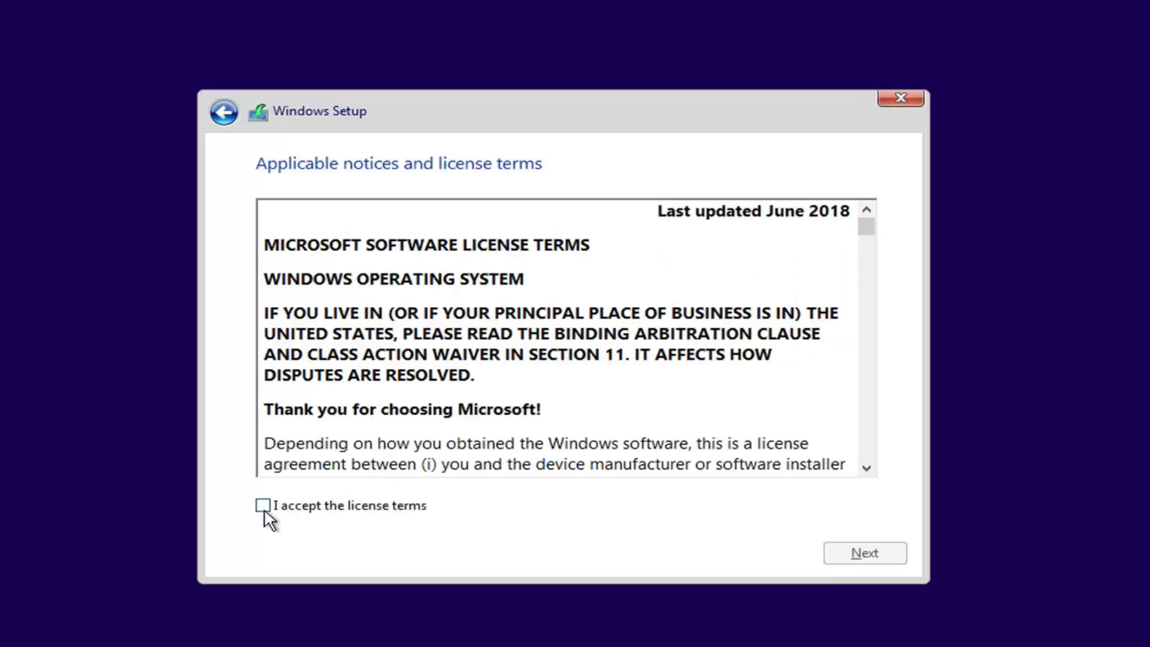
Accept the Microsoft software license terms and continue to the installation type choice
left_click(259, 509)
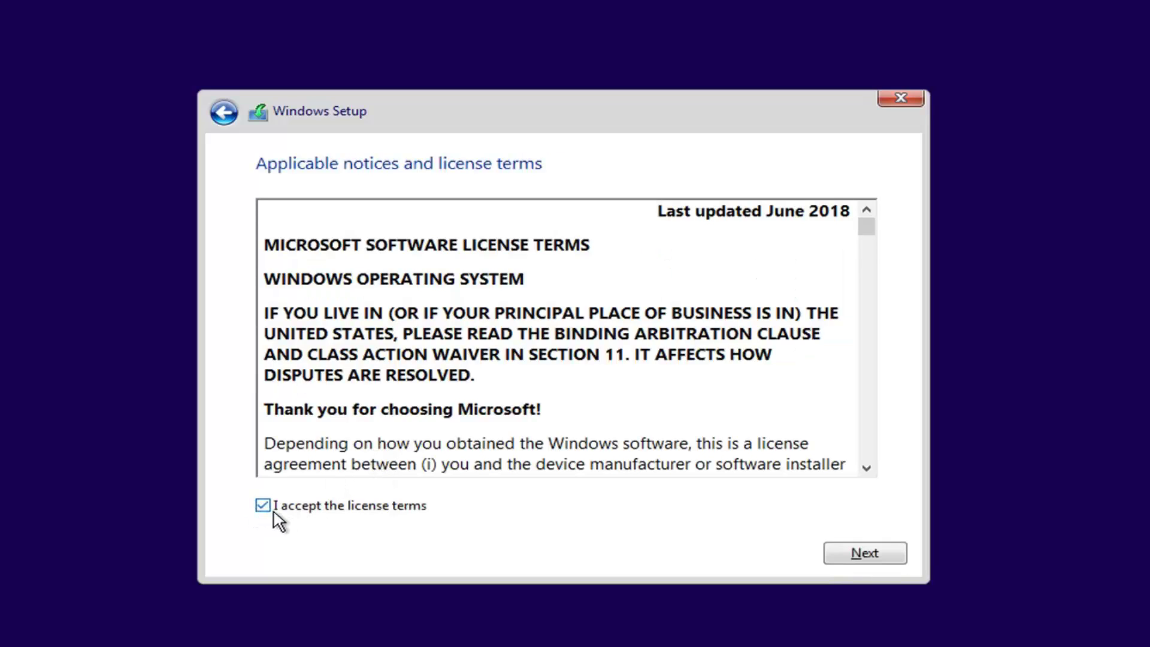
left_click(850, 559)
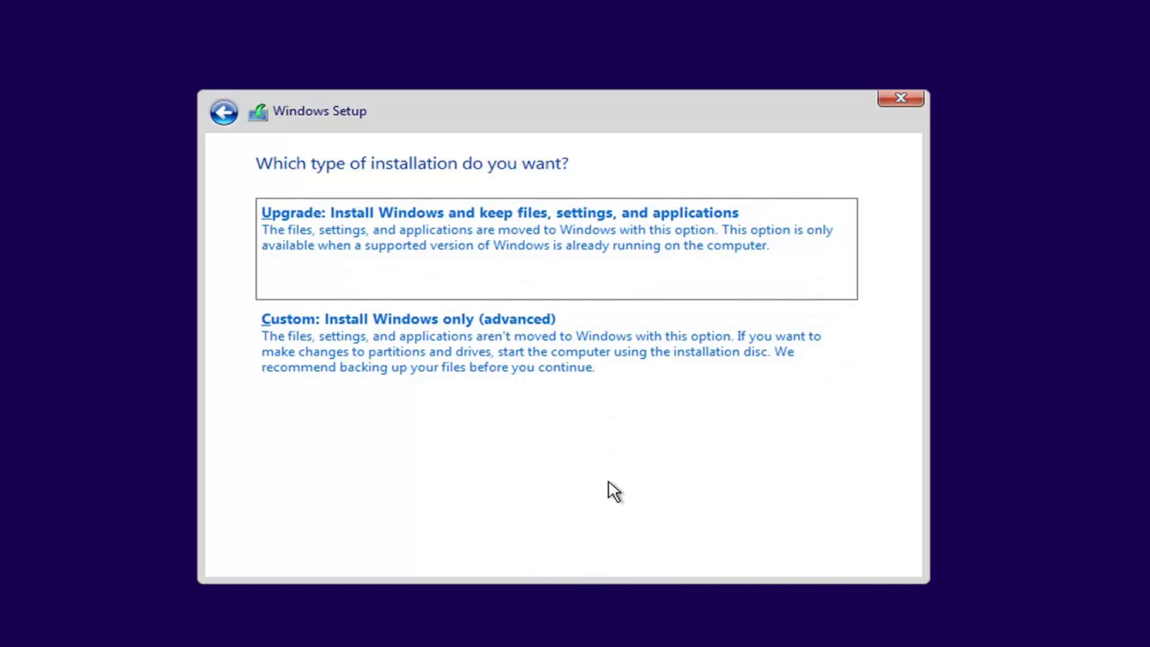
Try the Upgrade installation type and go back to the installation type choice
left_click(316, 233)
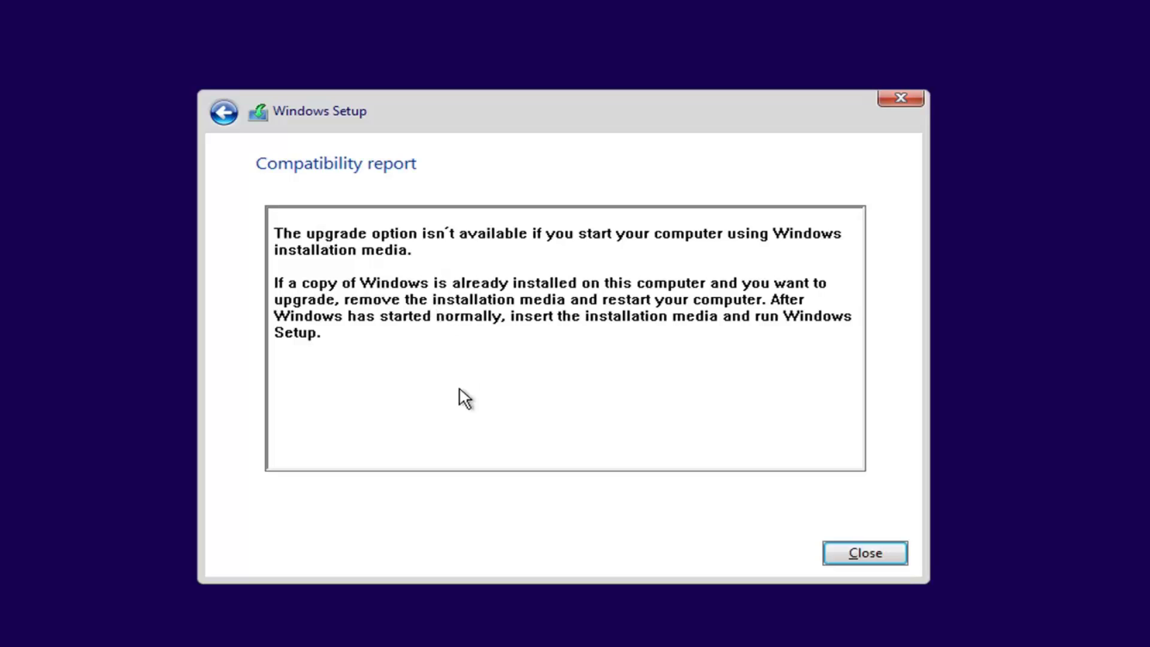
left_click(232, 111)
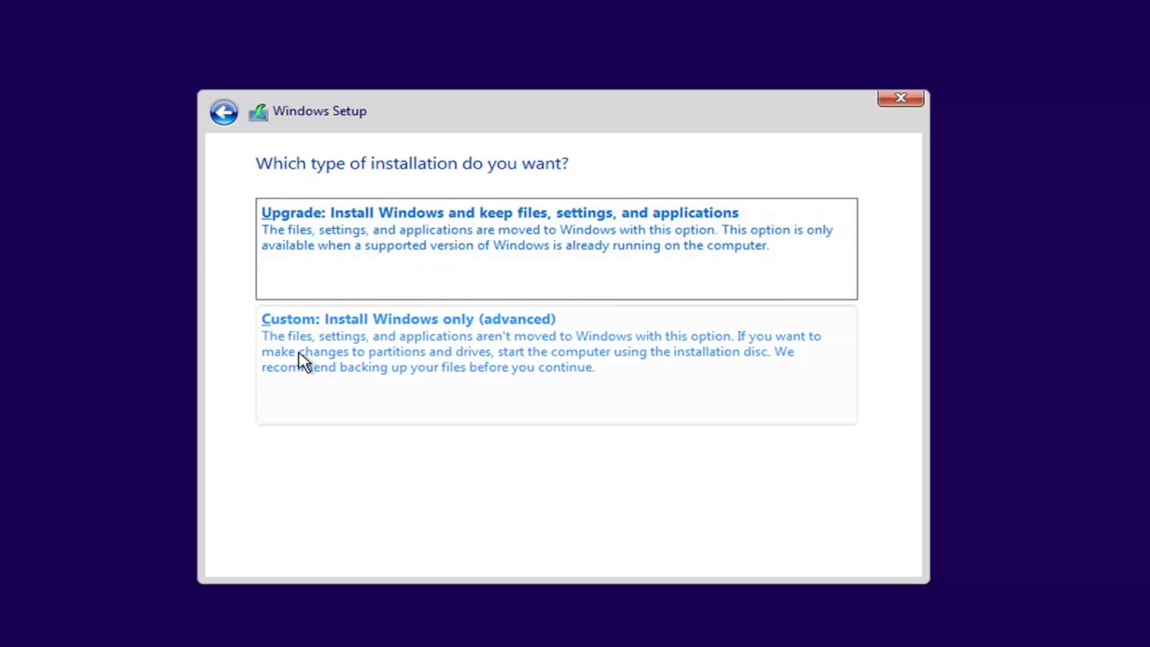
Choose the Custom installation type and start installing Windows on Drive 0 Unallocated Space
left_click(471, 361)
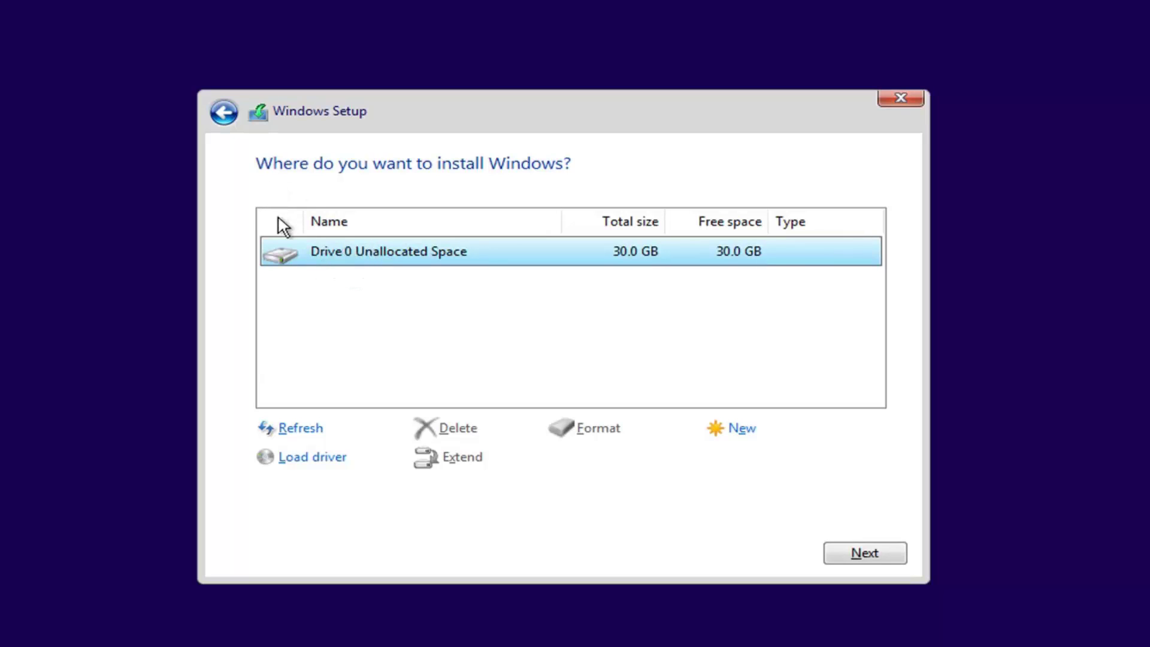
left_click(354, 247)
left_click(854, 556)
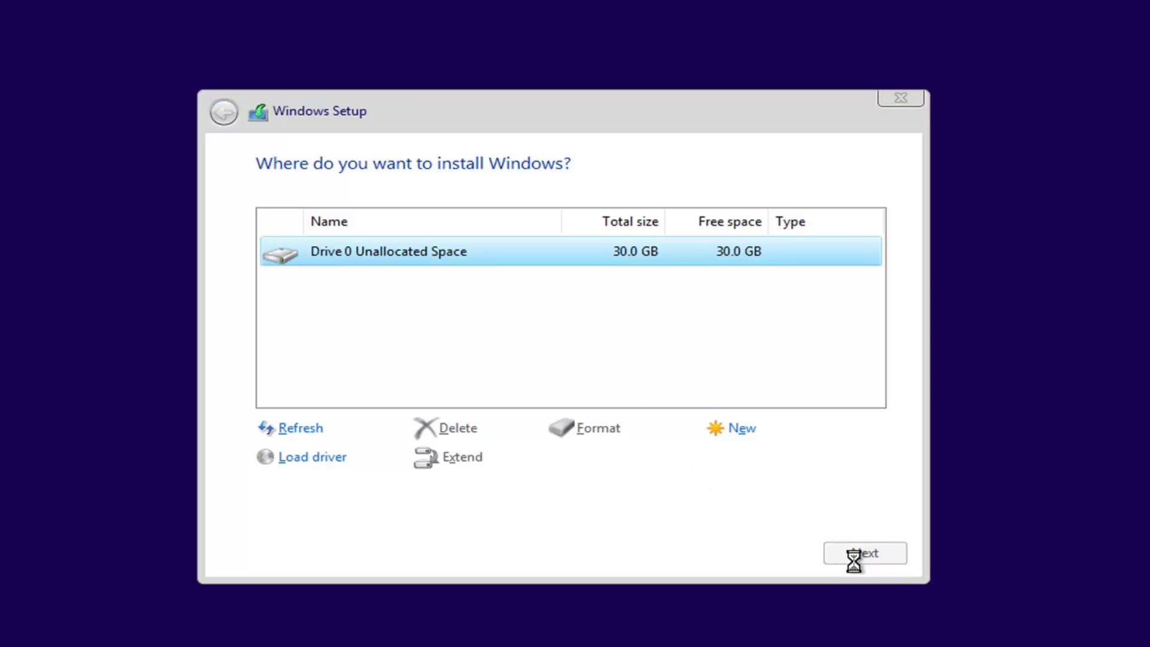